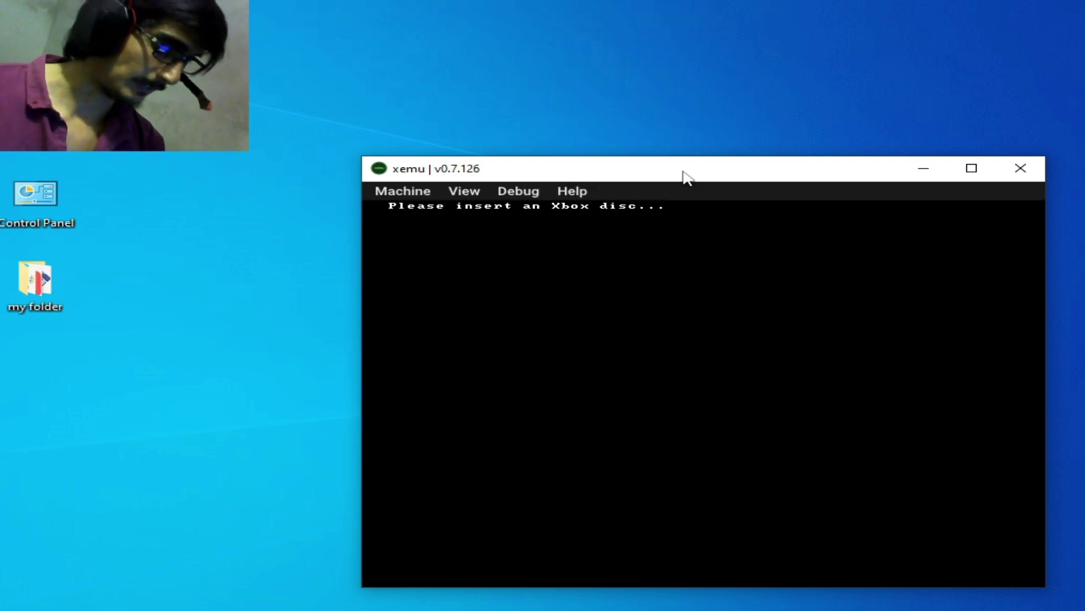
# Open xemu's Display settings from Machine > Settings.
pyautogui.moveTo(685, 177)
pyautogui.mouseDown()
pyautogui.moveTo(654, 160)
pyautogui.moveTo(655, 147)
pyautogui.mouseUp()
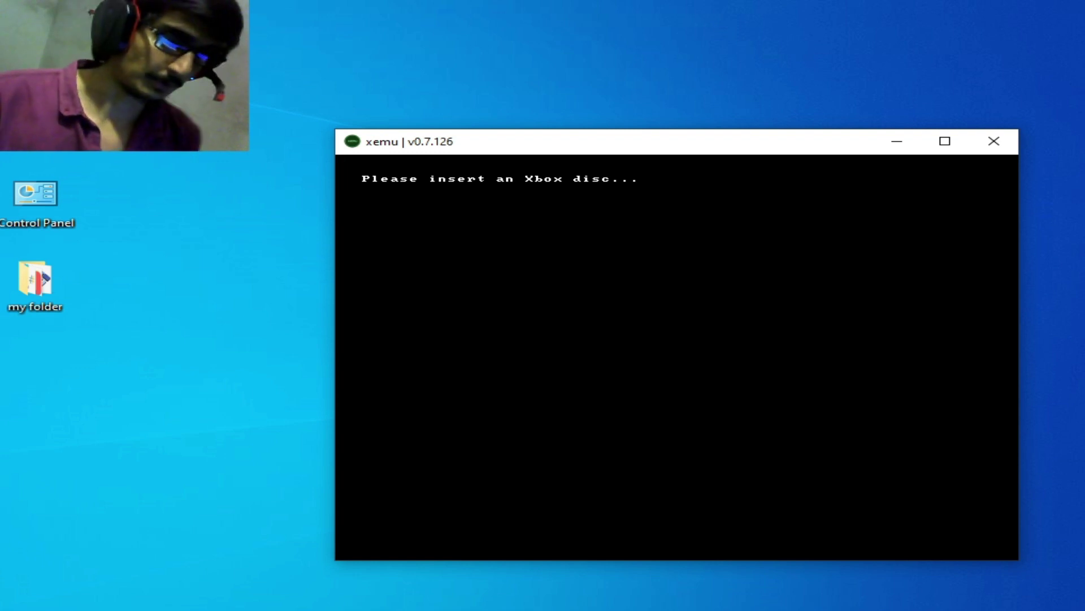
pyautogui.moveTo(621, 142); pyautogui.dragTo(610, 170)
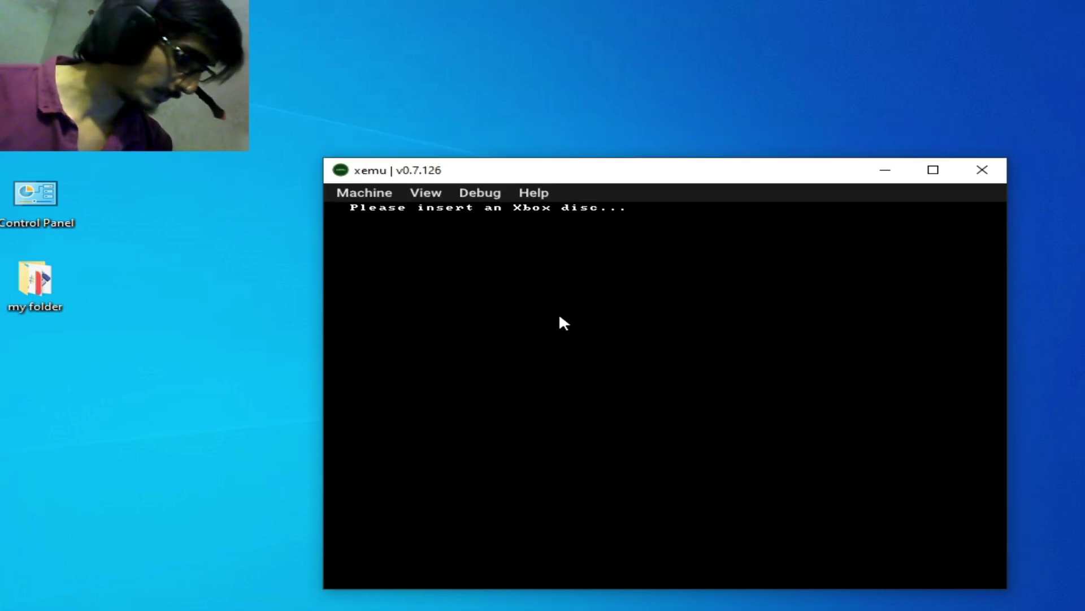
pyautogui.click(362, 194)
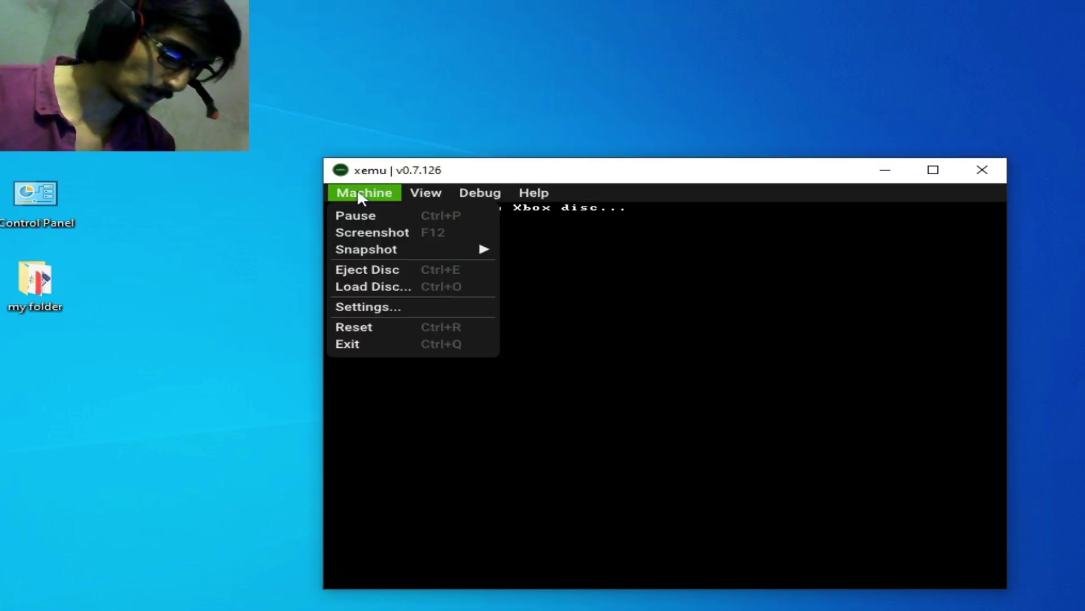
pyautogui.click(365, 314)
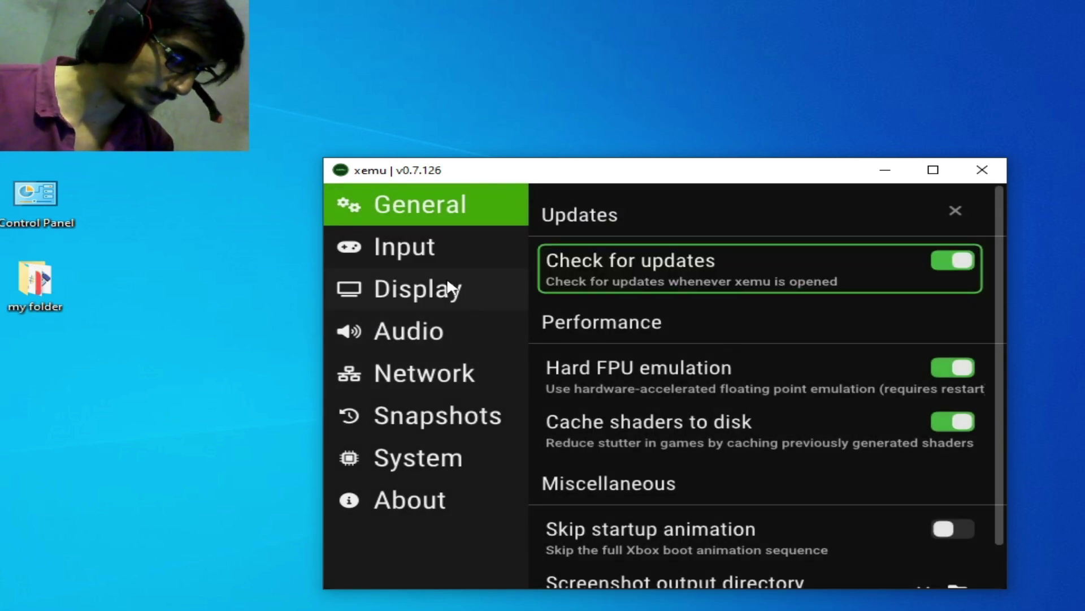
pyautogui.click(464, 299)
# Turn off vertical refresh sync and set the window size to 1280x720.
pyautogui.moveTo(566, 174); pyautogui.dragTo(511, 68)
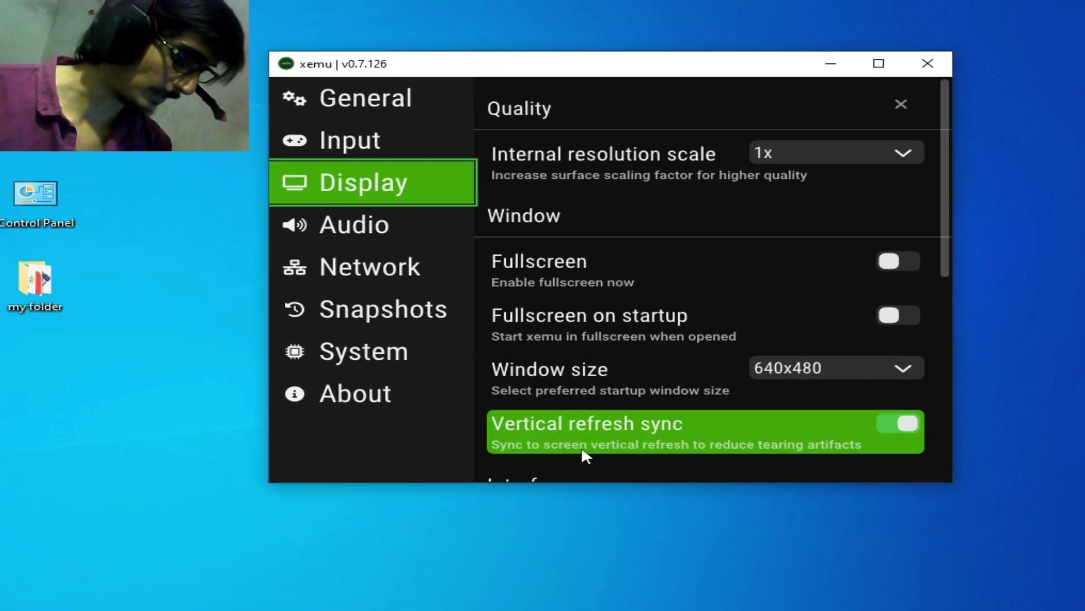
pyautogui.click(900, 427)
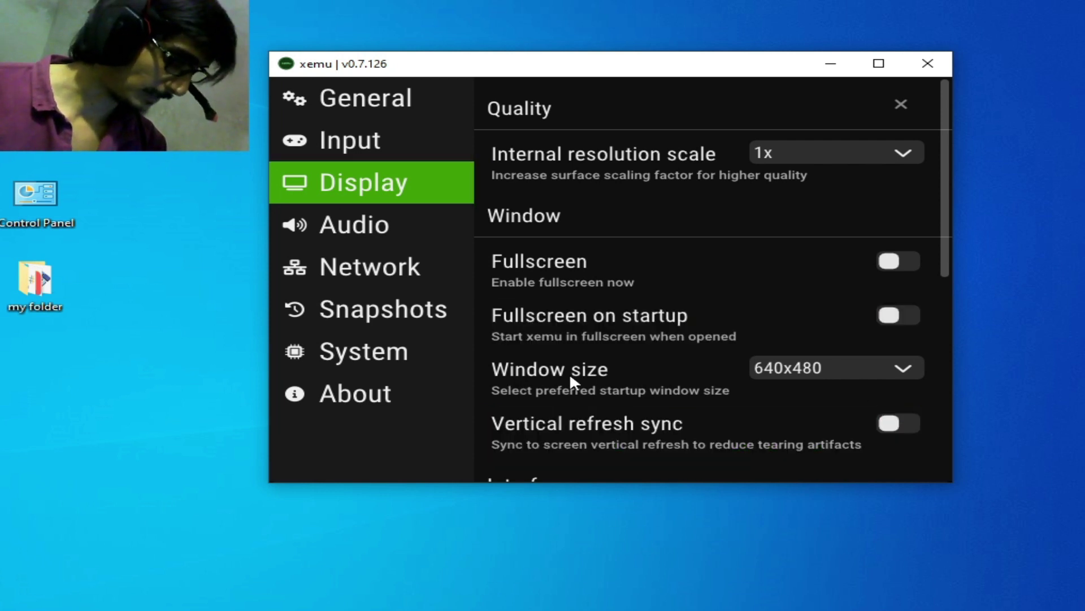
pyautogui.click(864, 367)
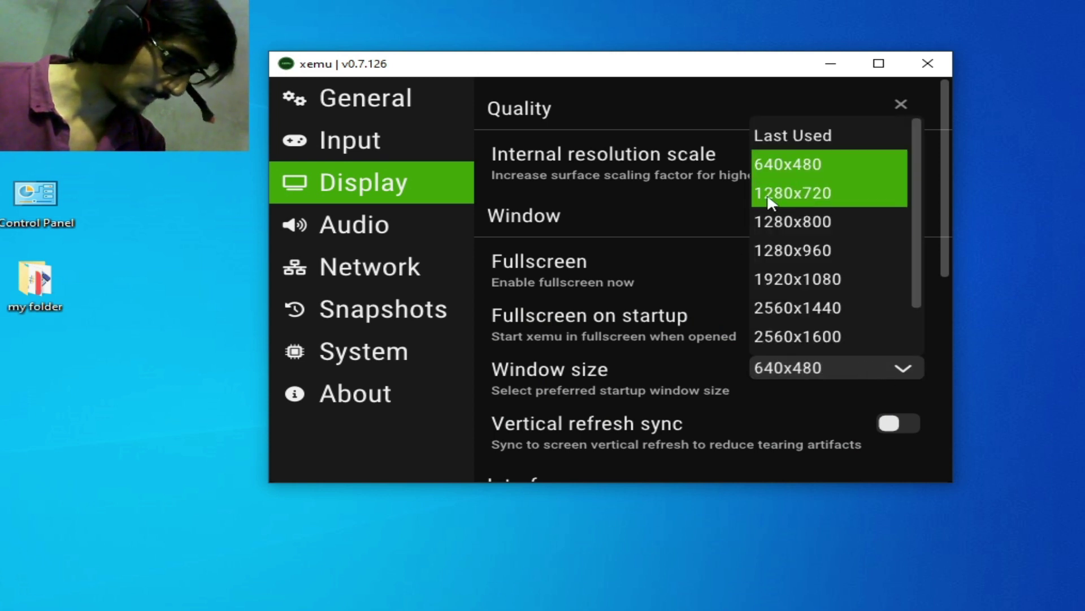
pyautogui.click(782, 167)
pyautogui.click(897, 370)
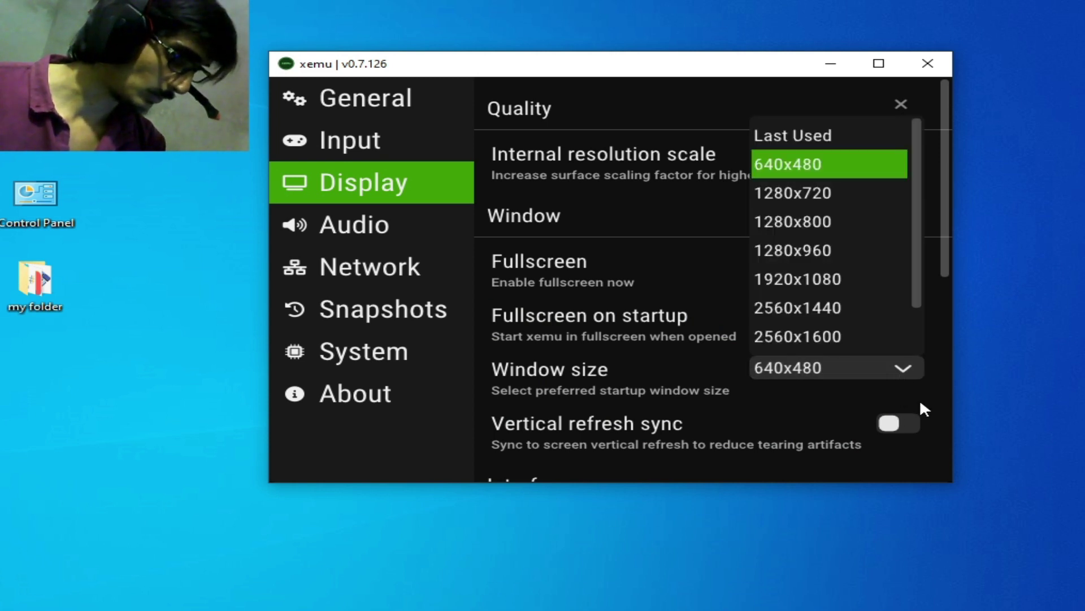
pyautogui.click(798, 193)
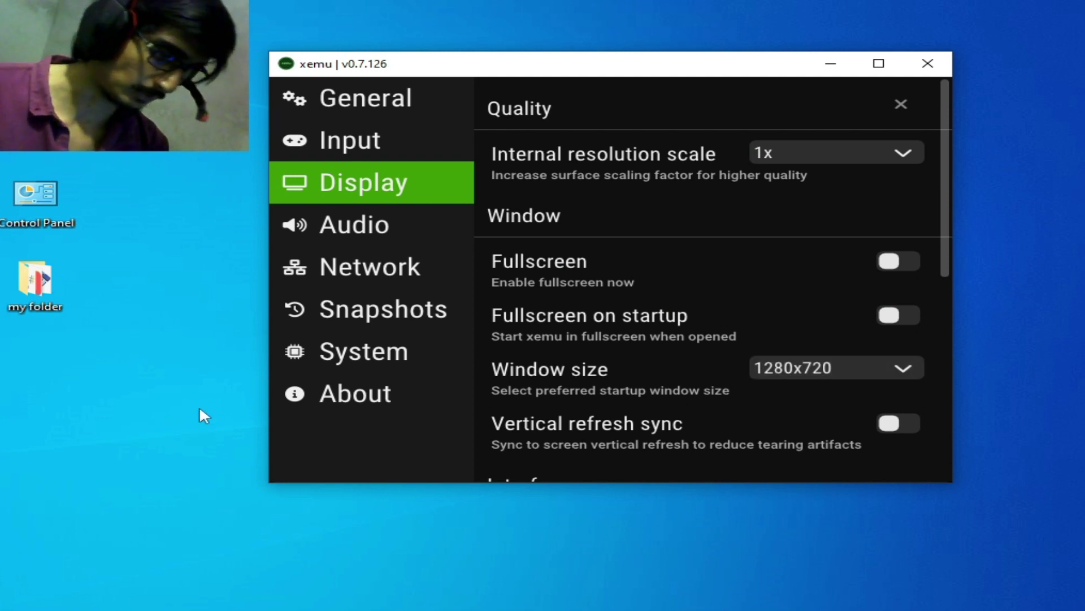
pyautogui.rightClick(183, 312)
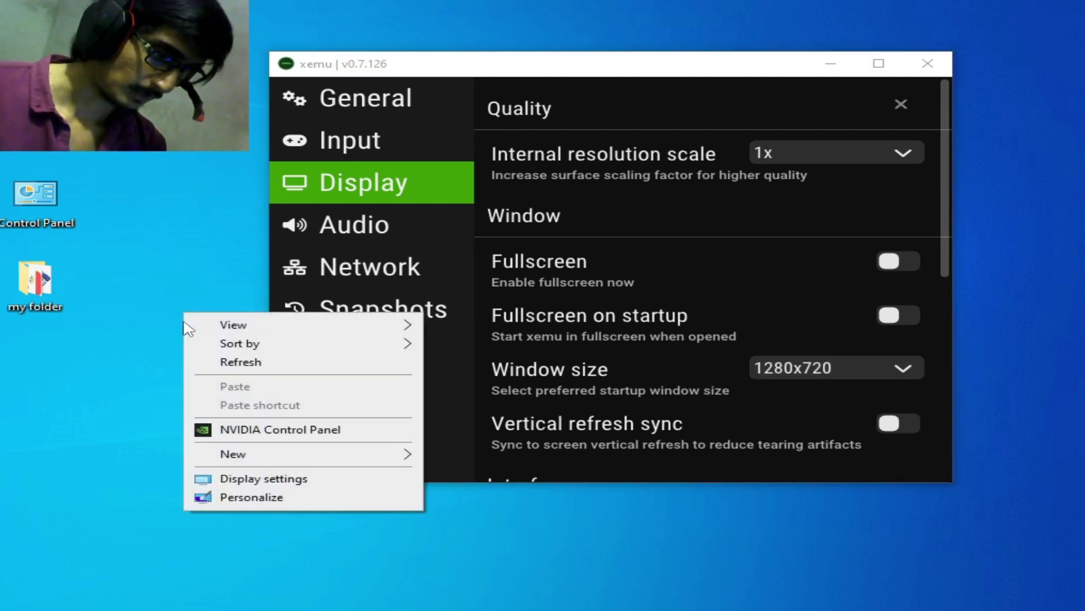
pyautogui.click(226, 479)
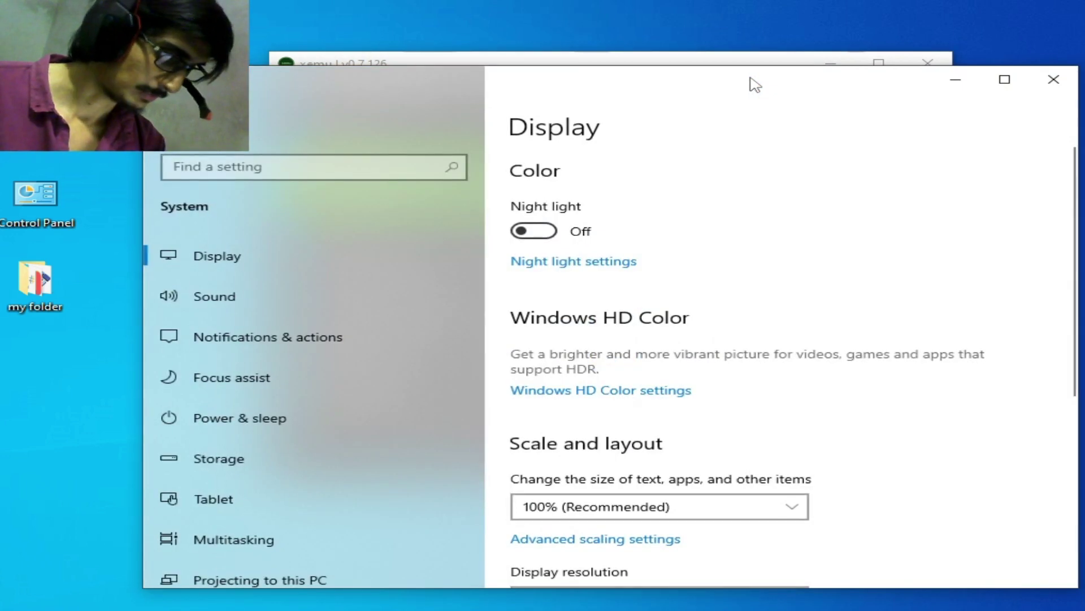
pyautogui.moveTo(752, 79); pyautogui.dragTo(596, 60)
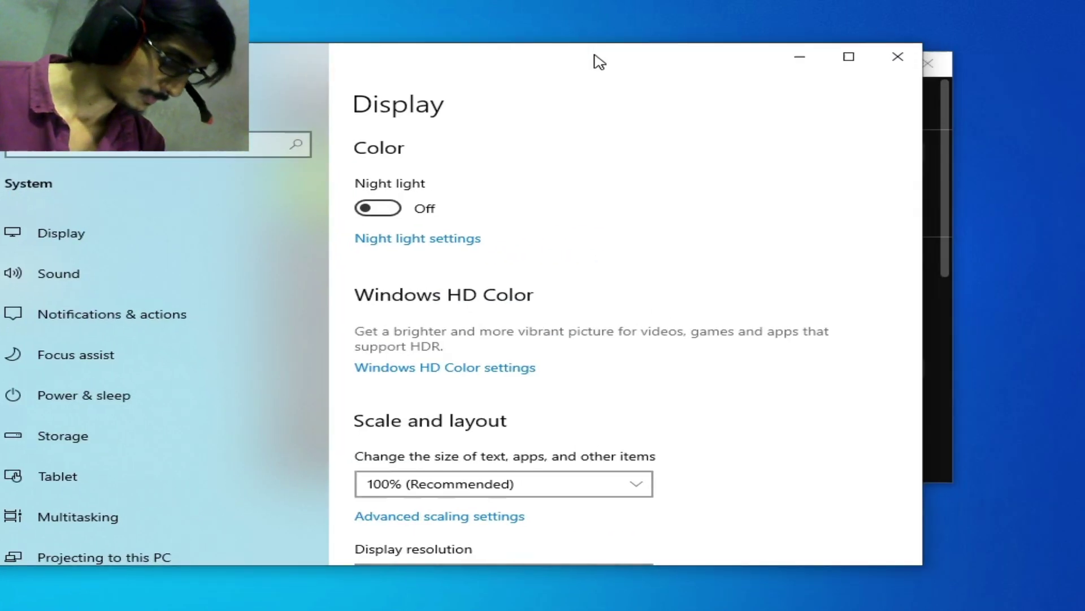
pyautogui.moveTo(932, 188); pyautogui.dragTo(936, 296)
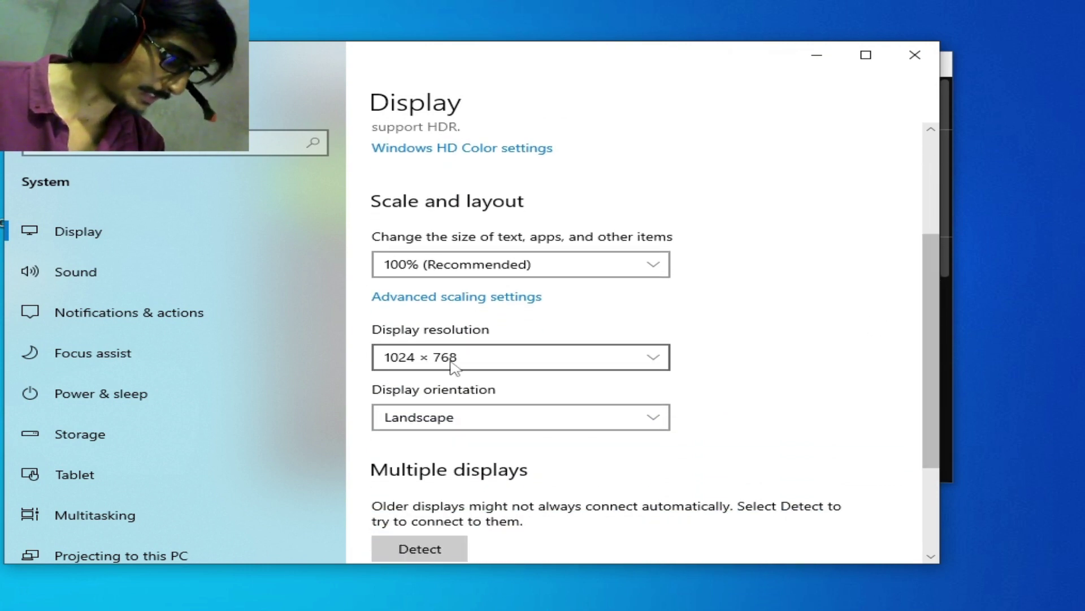
pyautogui.moveTo(611, 65)
pyautogui.mouseDown()
pyautogui.moveTo(667, 443)
pyautogui.moveTo(567, 126)
pyautogui.moveTo(594, 70)
pyautogui.mouseUp()
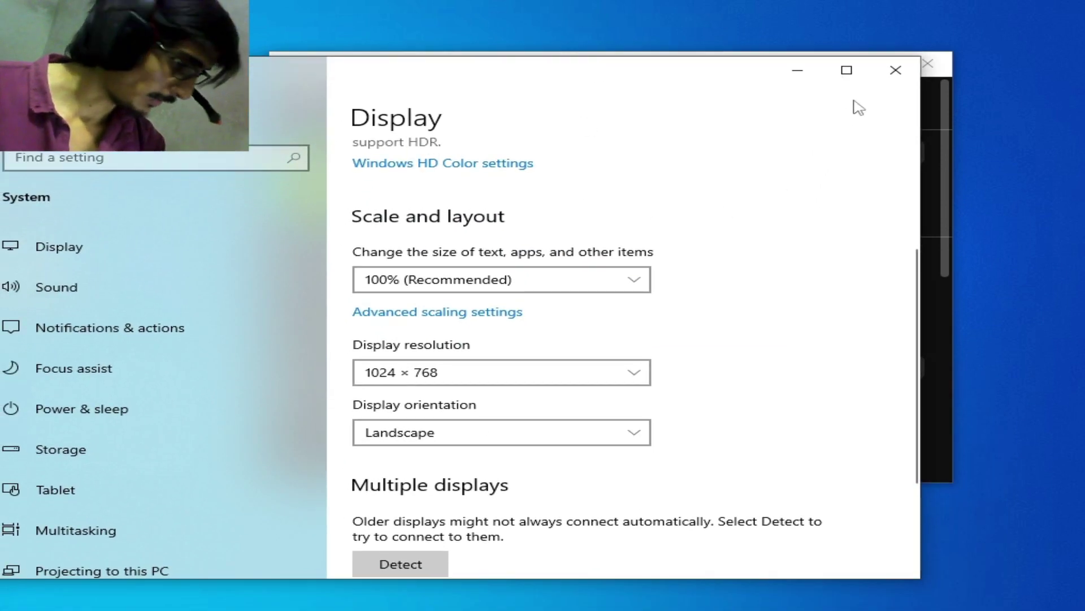
pyautogui.click(887, 72)
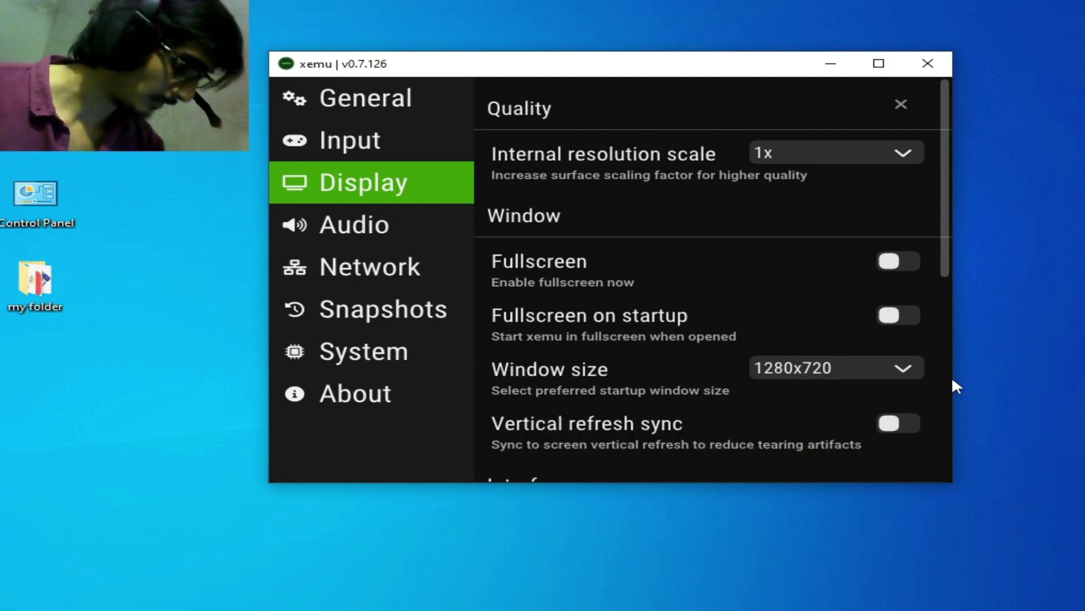
# Set xemu's startup window size back to 640x480.
pyautogui.click(905, 368)
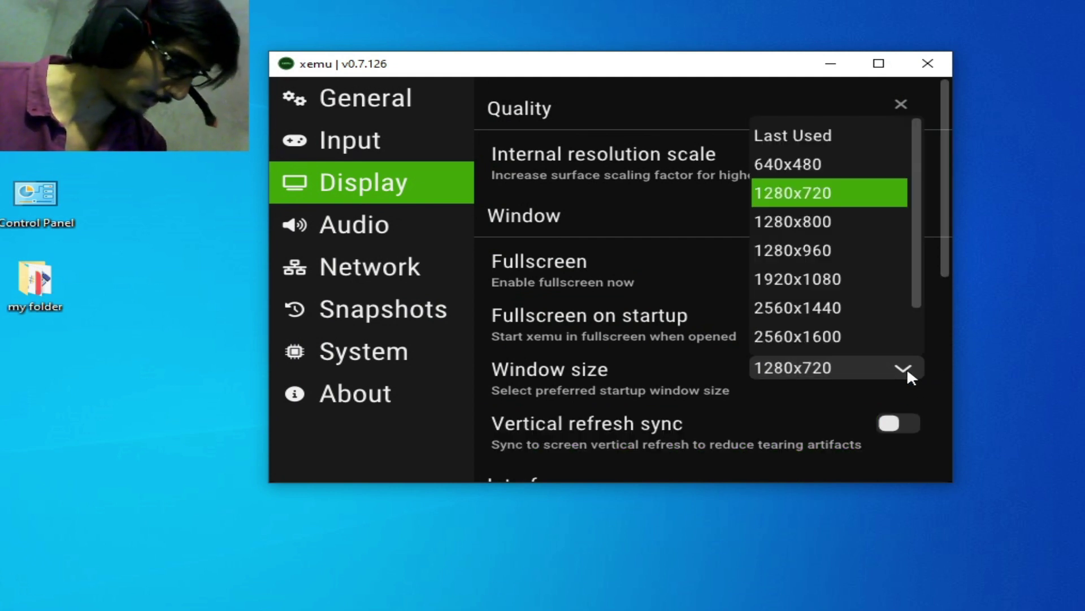
pyautogui.click(802, 173)
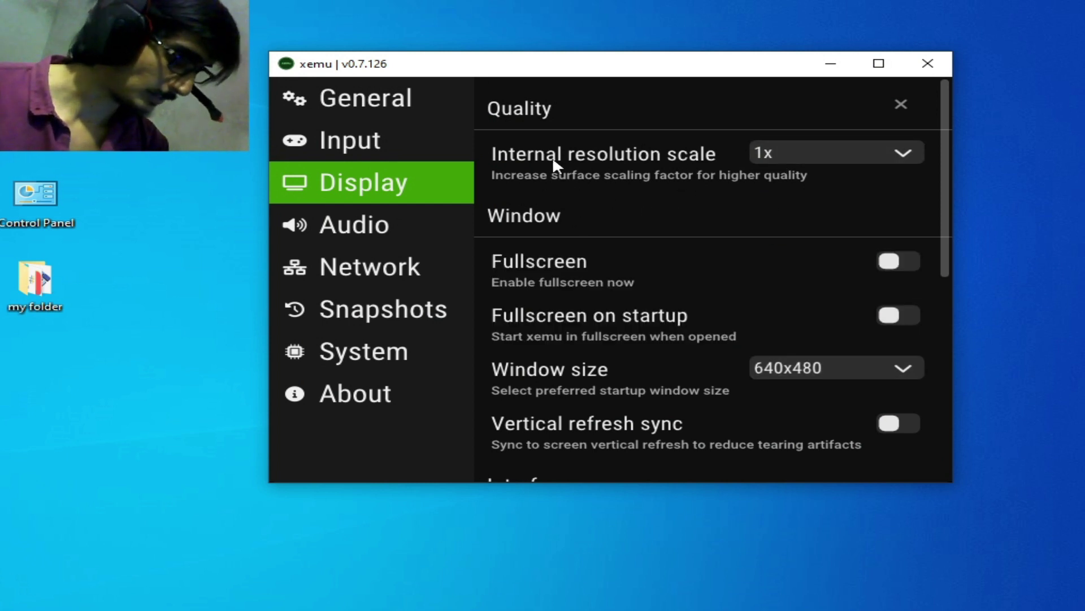
pyautogui.click(813, 149)
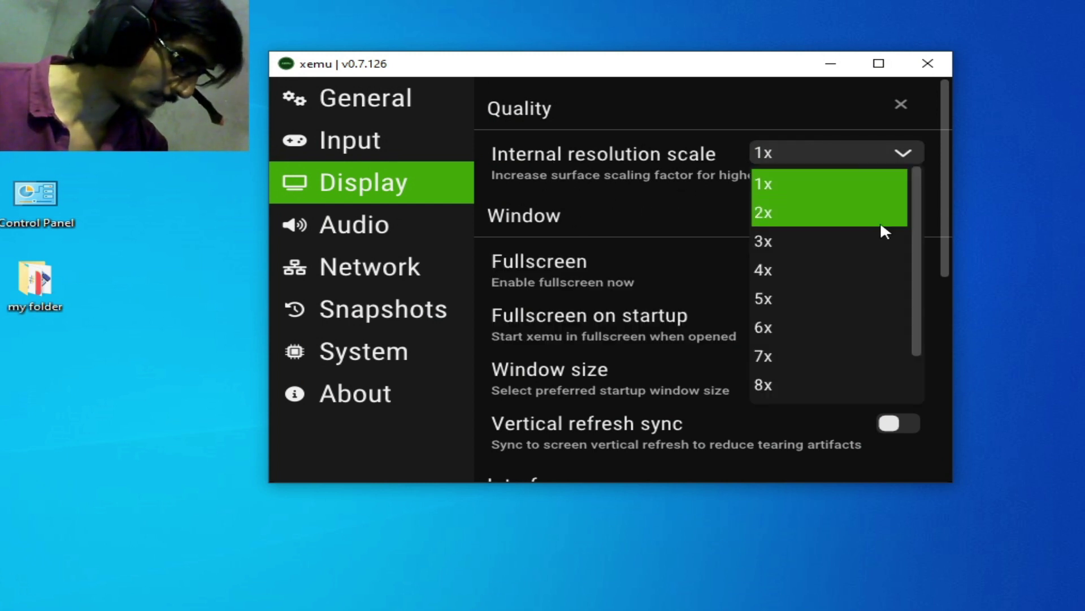
pyautogui.click(769, 186)
# Try internal resolution scale 2x, then return it to 1x.
pyautogui.click(805, 151)
pyautogui.click(772, 217)
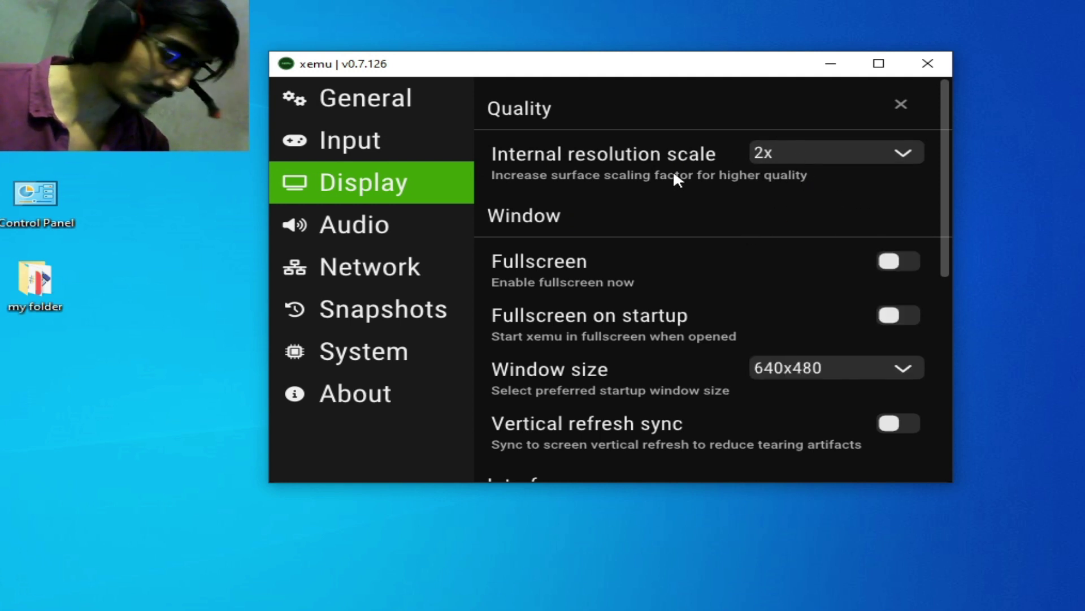
pyautogui.click(752, 153)
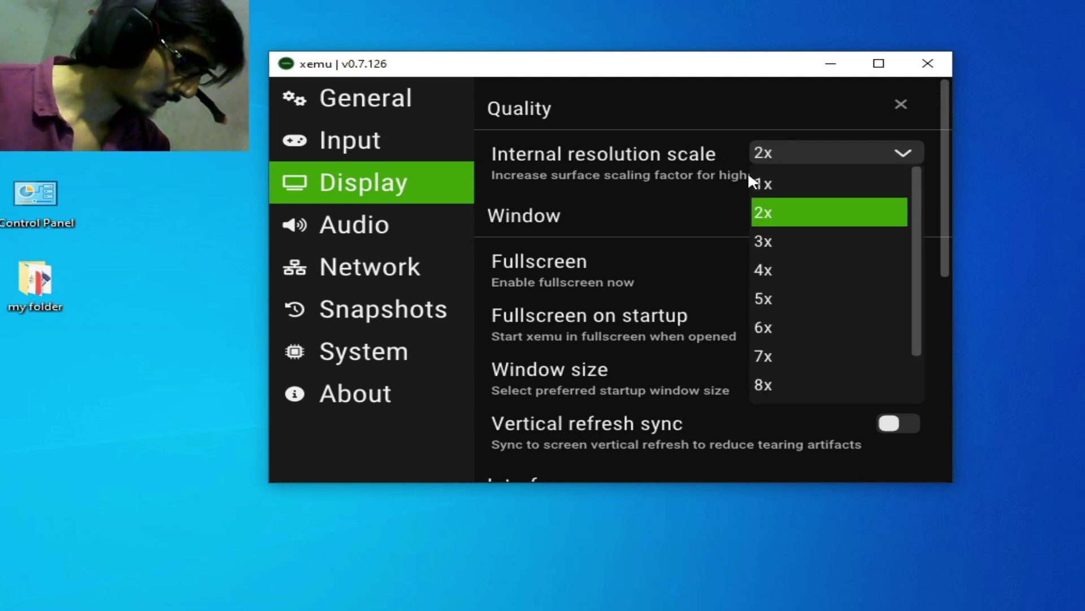
pyautogui.click(775, 186)
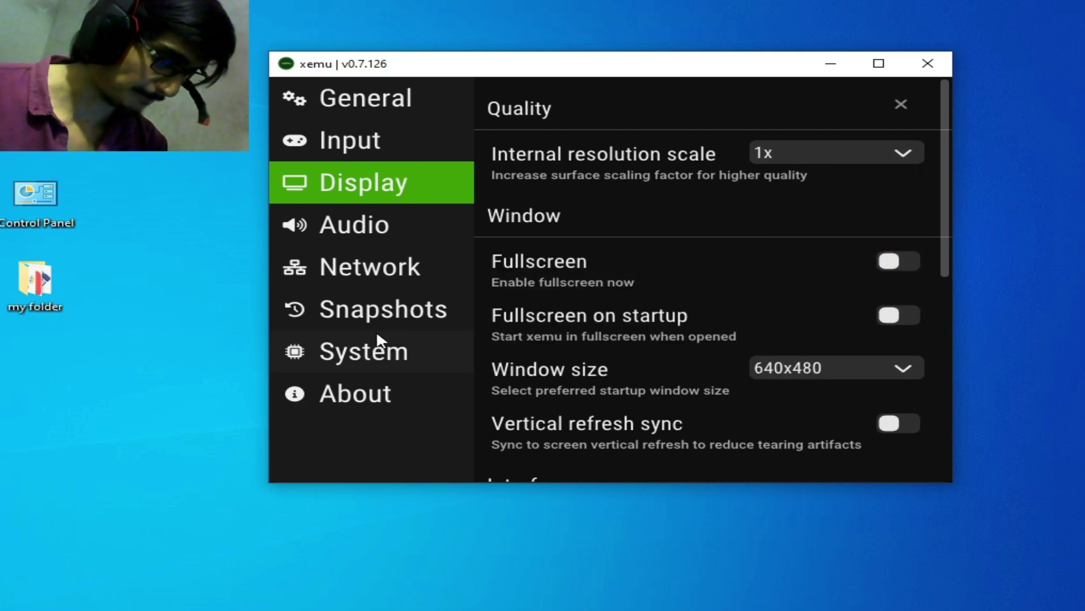
pyautogui.scroll(-2, 938, 225)
# Close the xemu window.
pyautogui.click(928, 63)
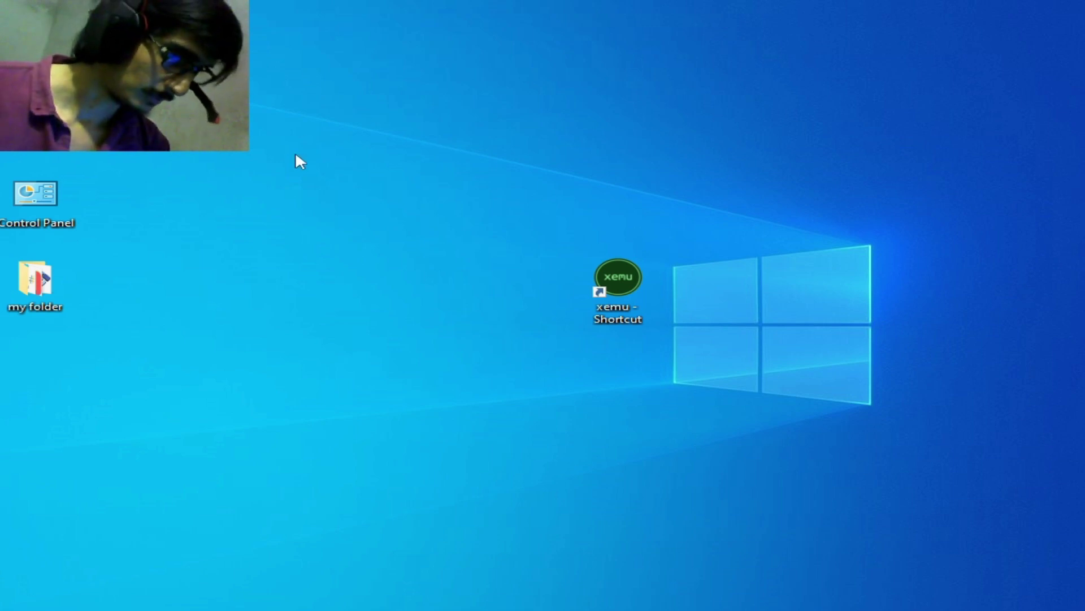
# Launch NVIDIA Control Panel from the desktop menu and go to Manage 3D settings.
pyautogui.rightClick(354, 189)
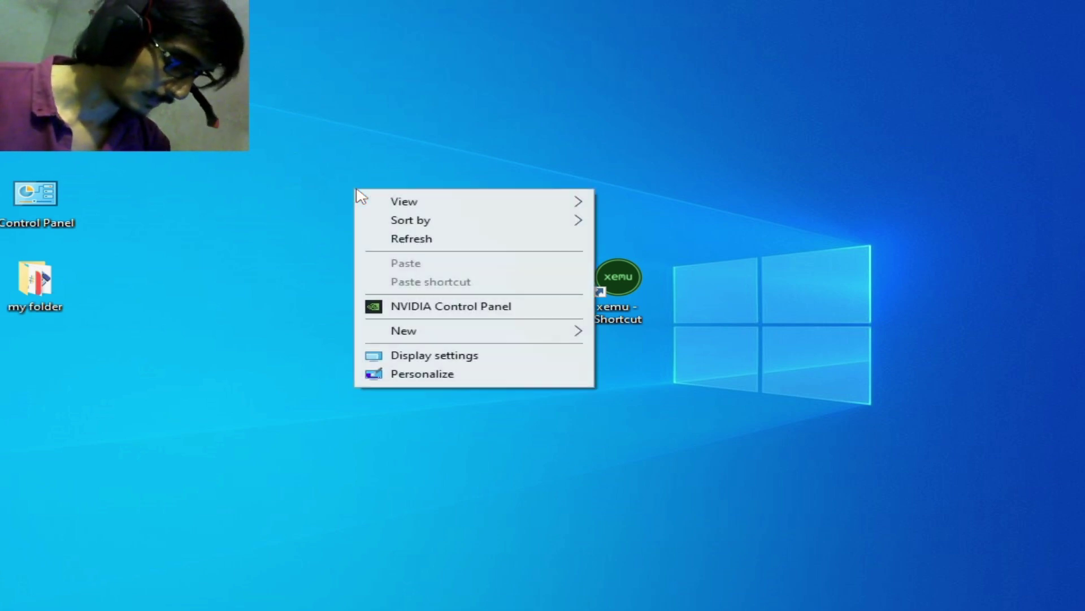
pyautogui.click(468, 305)
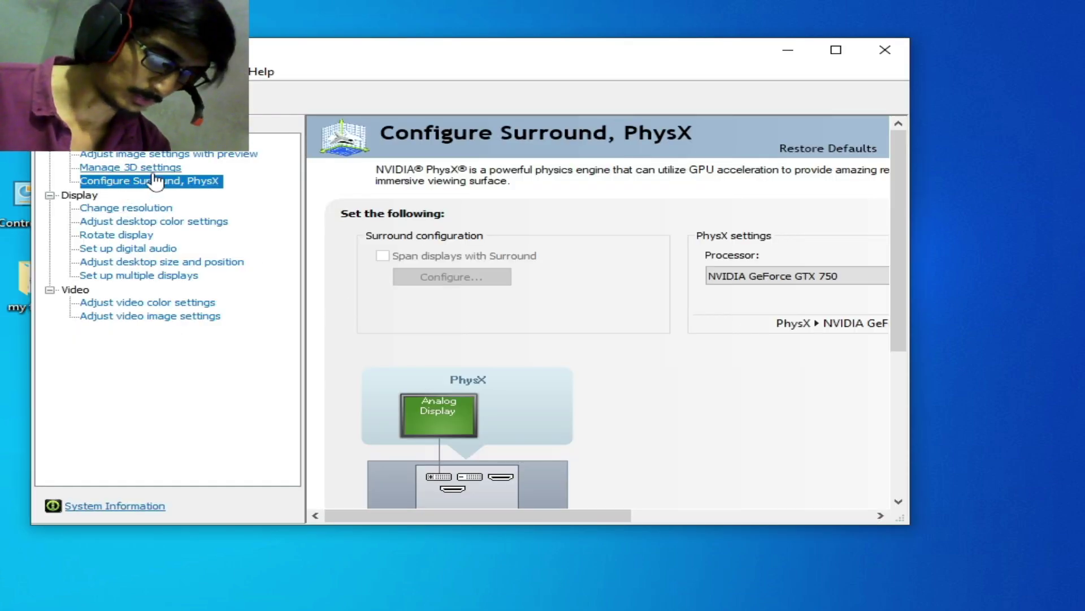
pyautogui.click(148, 167)
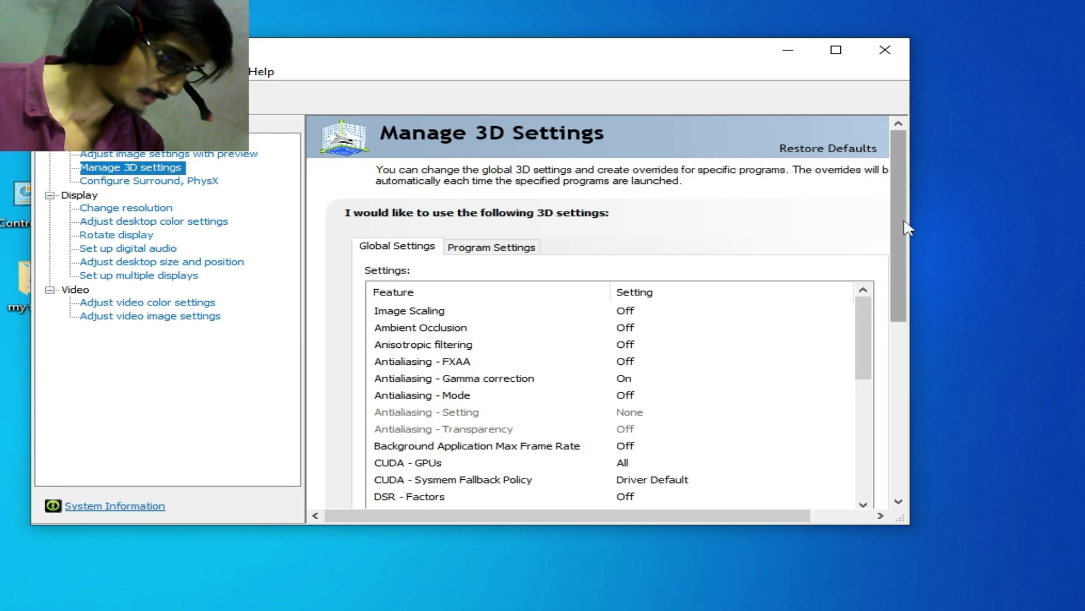
# Set global Threaded optimization to Off and apply.
pyautogui.moveTo(867, 326); pyautogui.dragTo(870, 449)
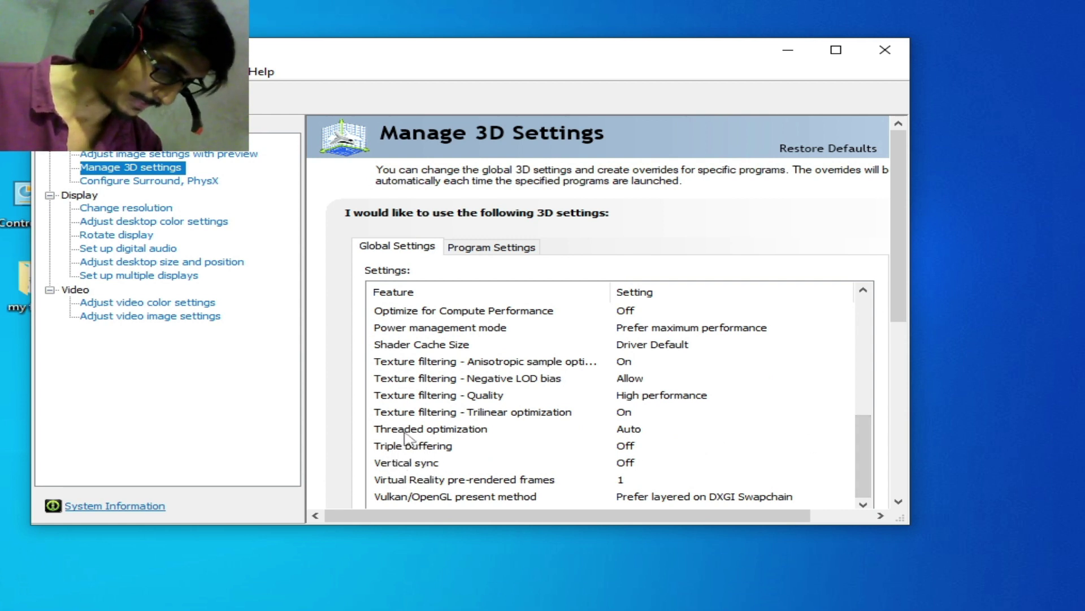
pyautogui.click(625, 432)
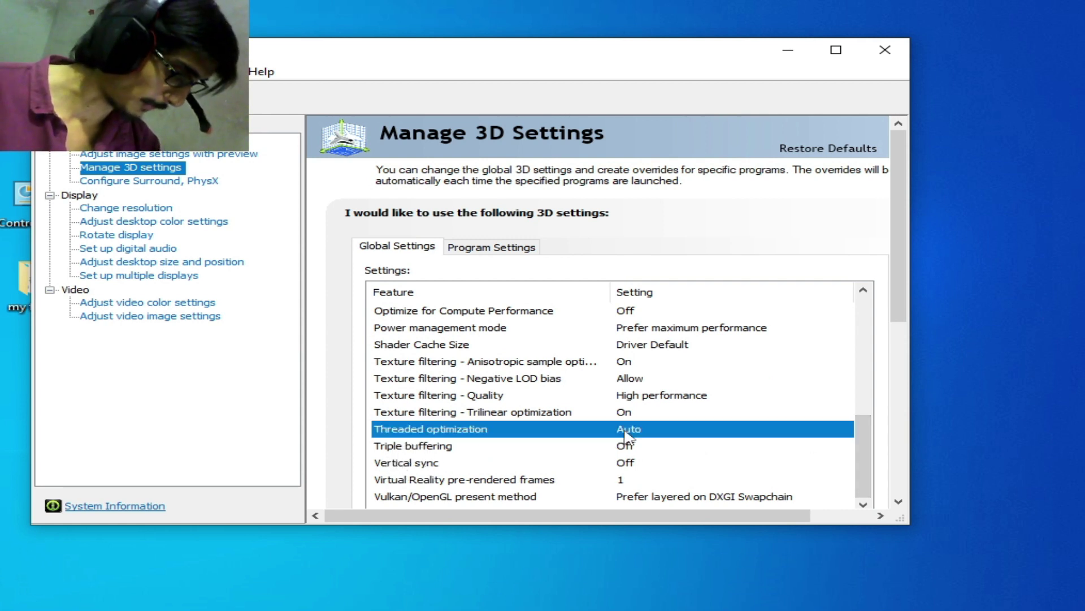
pyautogui.click(625, 433)
pyautogui.click(634, 463)
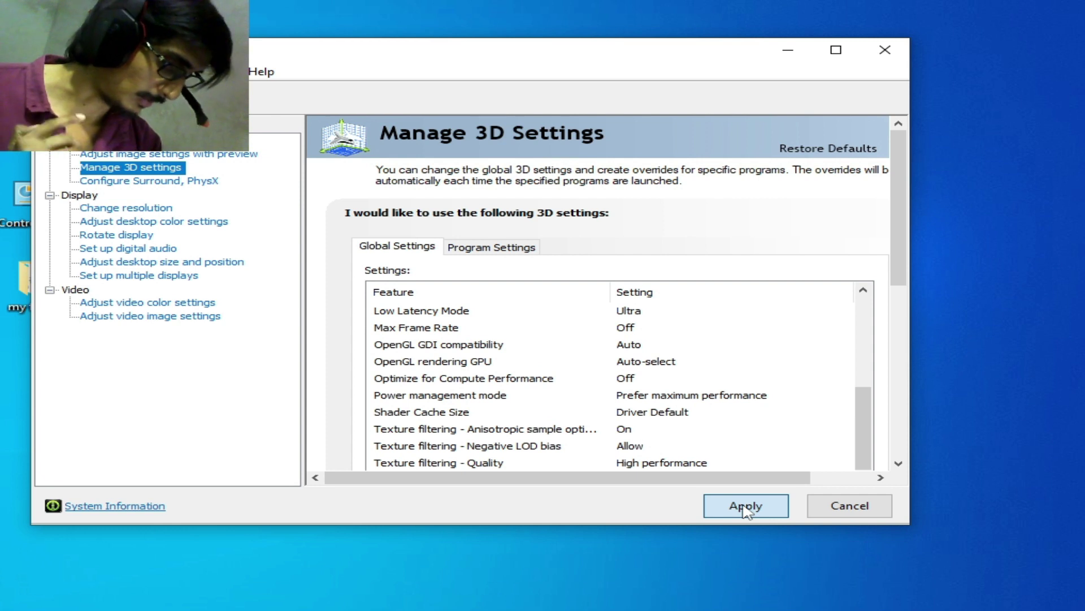
pyautogui.click(746, 506)
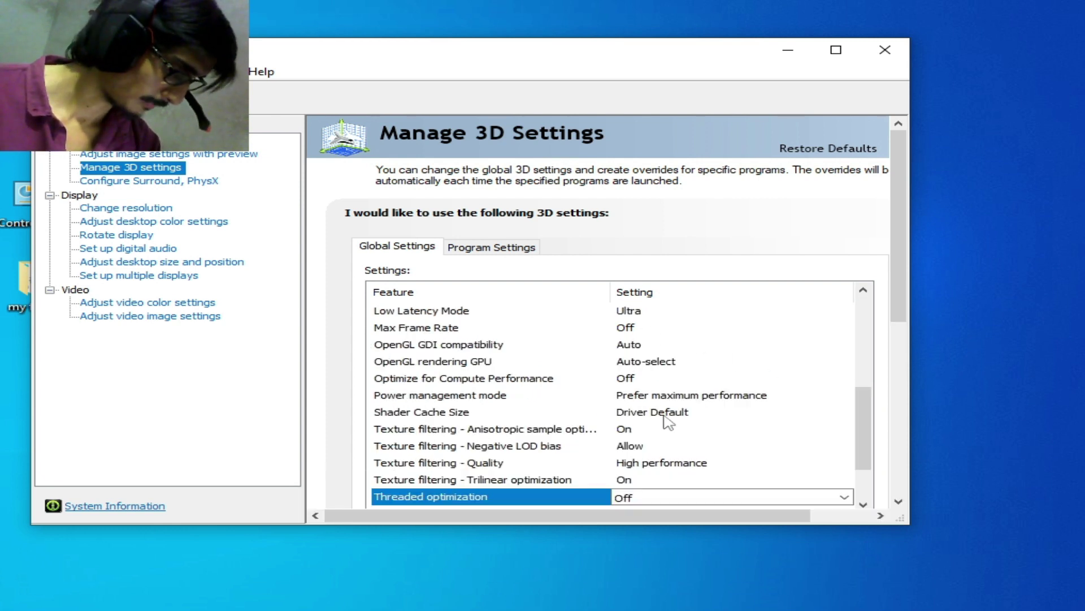
# Restore the global 3D settings to defaults and apply.
pyautogui.click(830, 147)
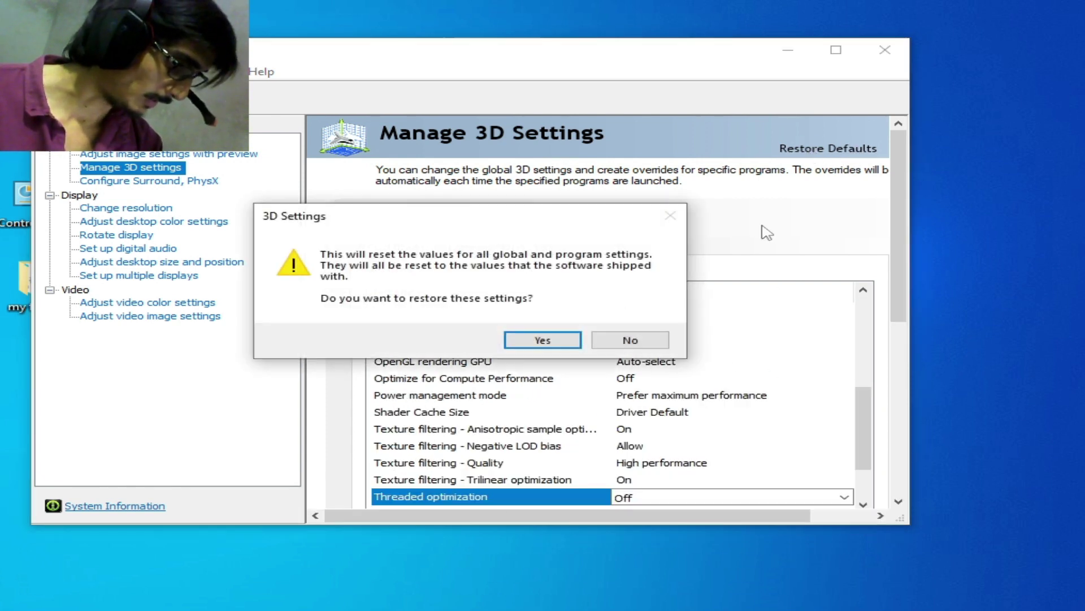
pyautogui.click(543, 341)
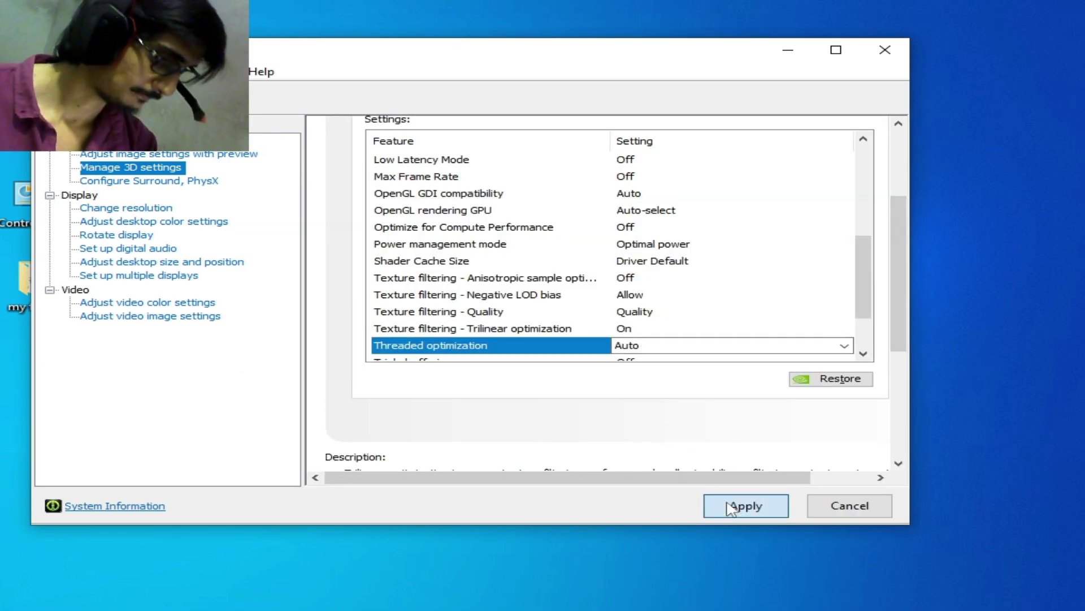
pyautogui.click(723, 507)
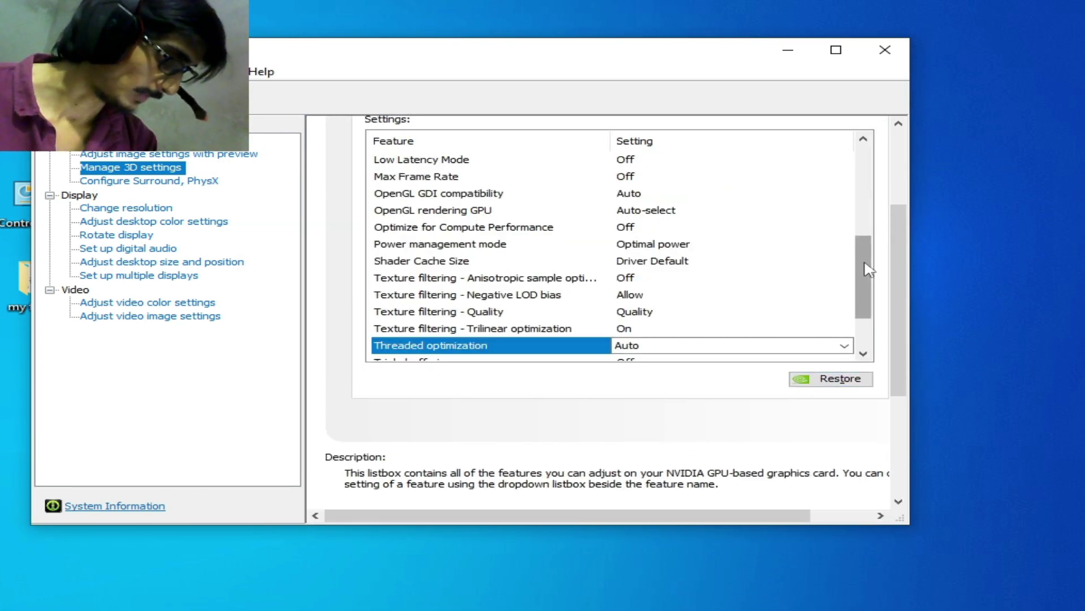
# Set Threaded optimization and Vertical sync both to Off.
pyautogui.moveTo(865, 272); pyautogui.dragTo(846, 321)
pyautogui.click(650, 278)
pyautogui.click(642, 308)
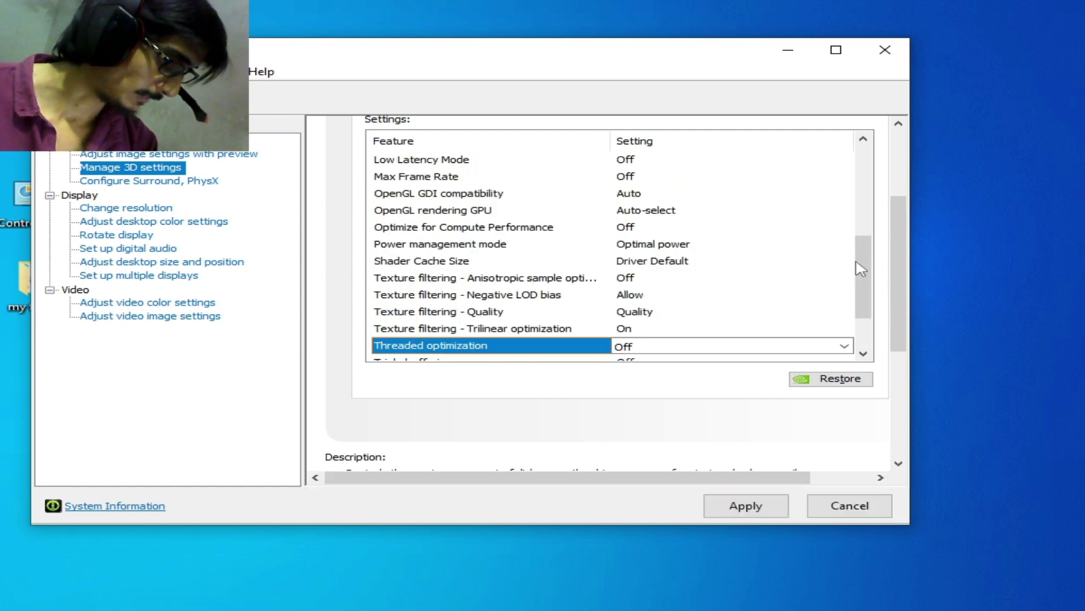
pyautogui.moveTo(859, 262); pyautogui.dragTo(859, 289)
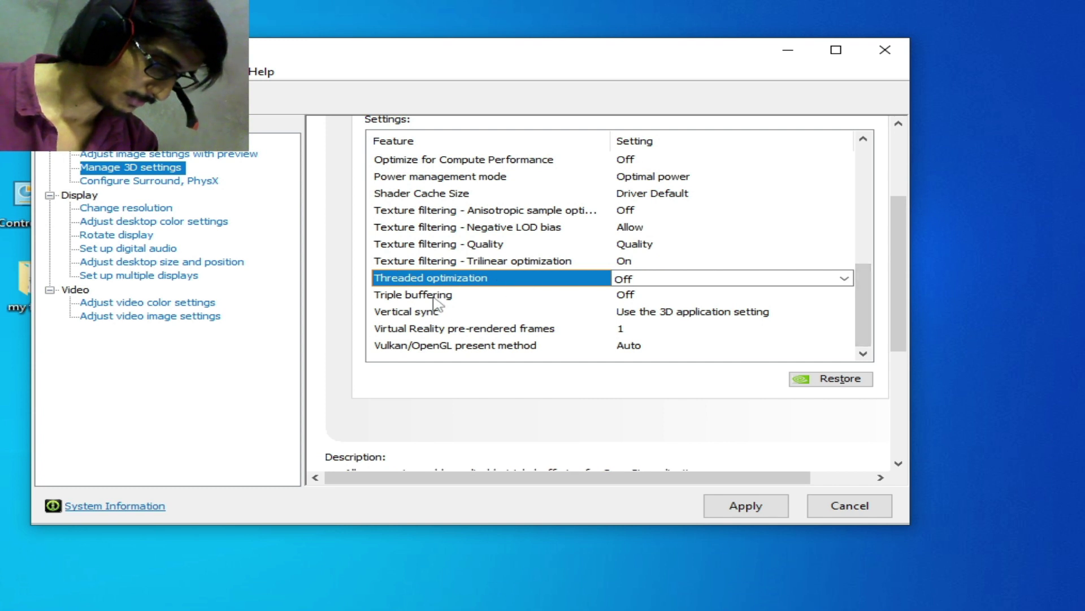
pyautogui.click(651, 315)
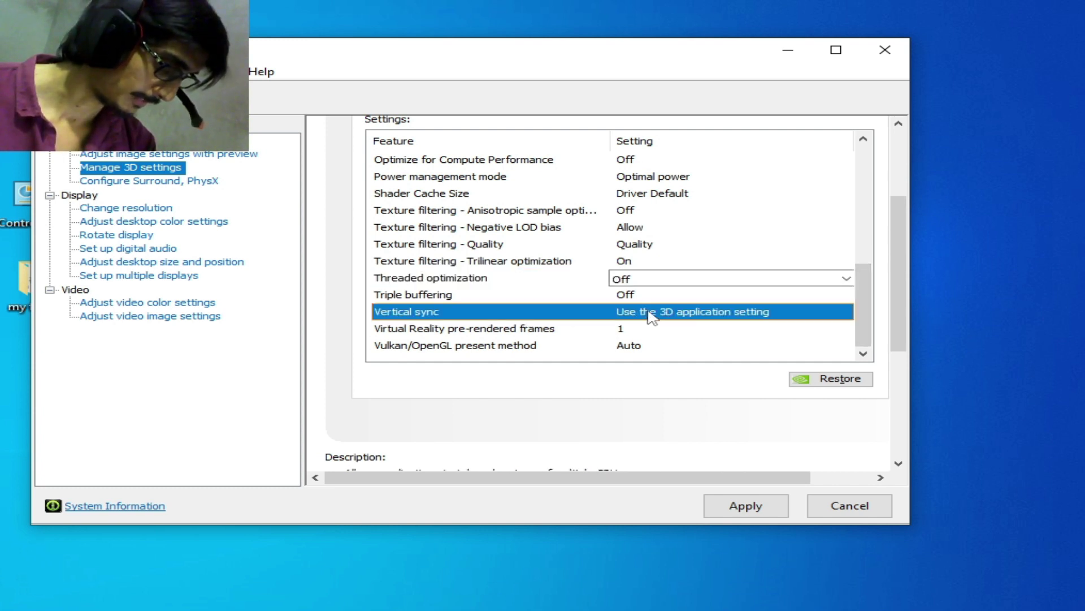
pyautogui.click(651, 316)
pyautogui.click(647, 343)
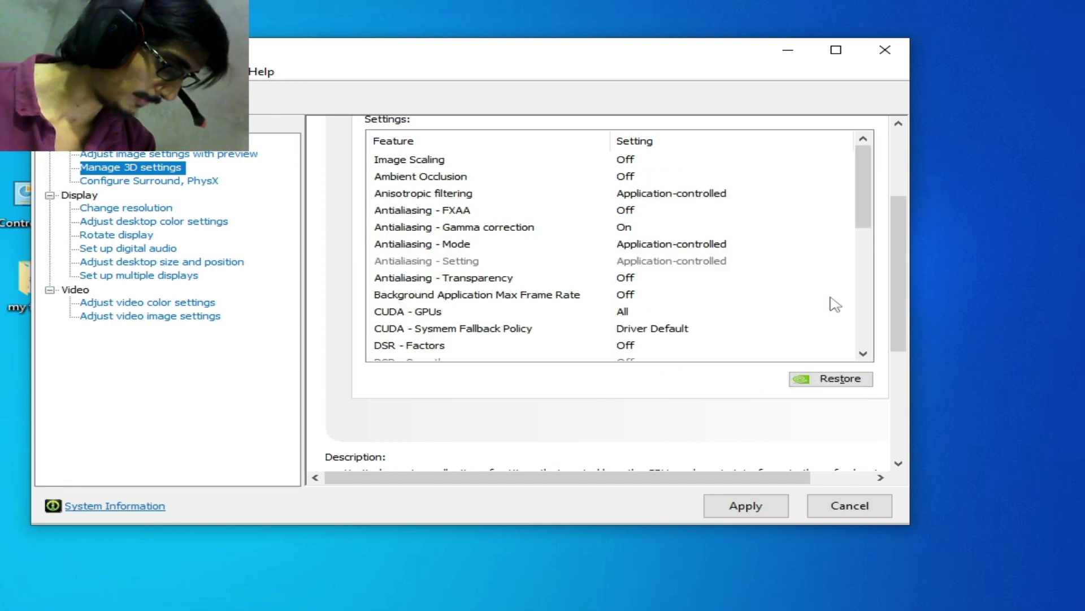
# Set Vulkan/OpenGL present method to Prefer layered on DXGI Swapchain and apply.
pyautogui.scroll(-7, 842, 289)
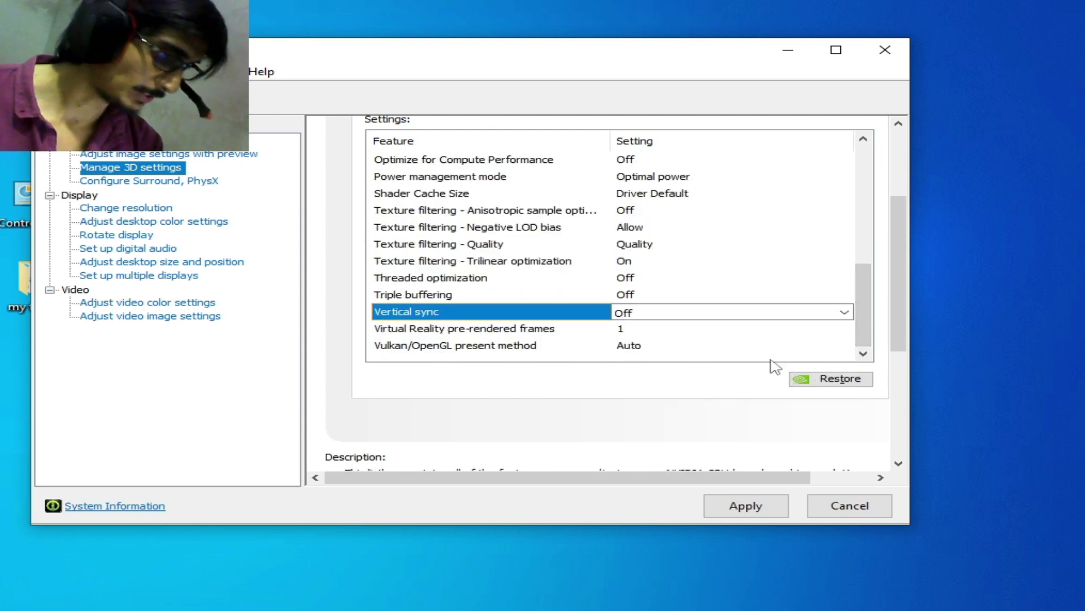
pyautogui.click(629, 344)
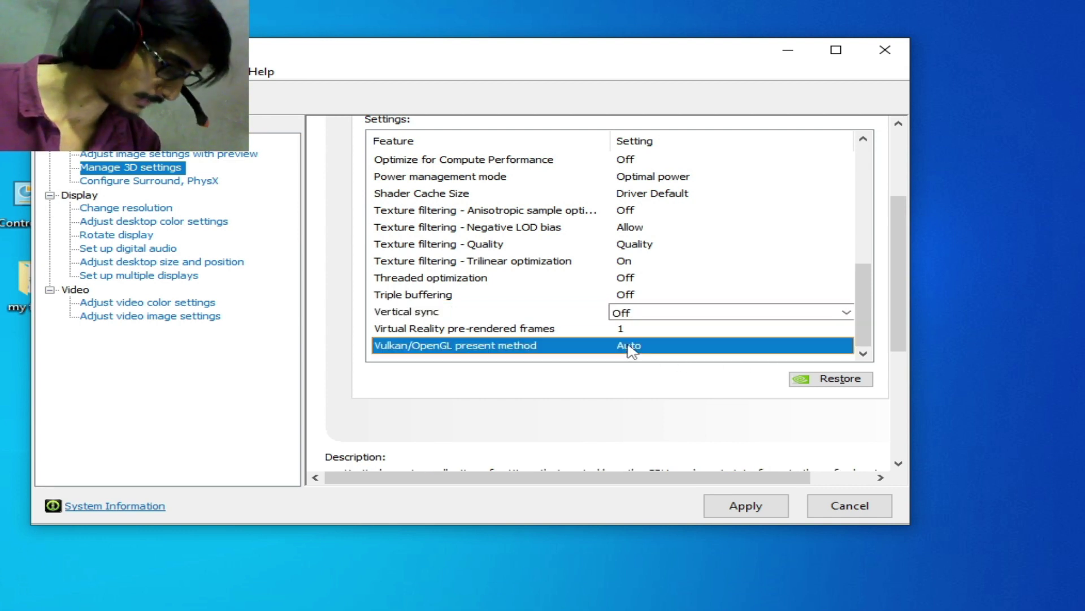
pyautogui.click(633, 346)
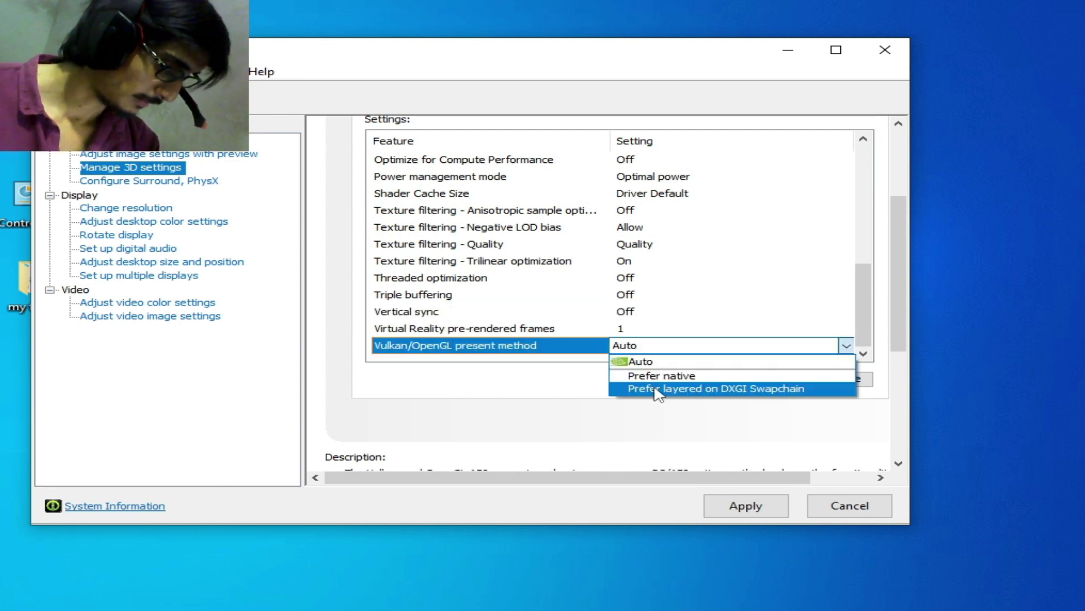
pyautogui.click(659, 393)
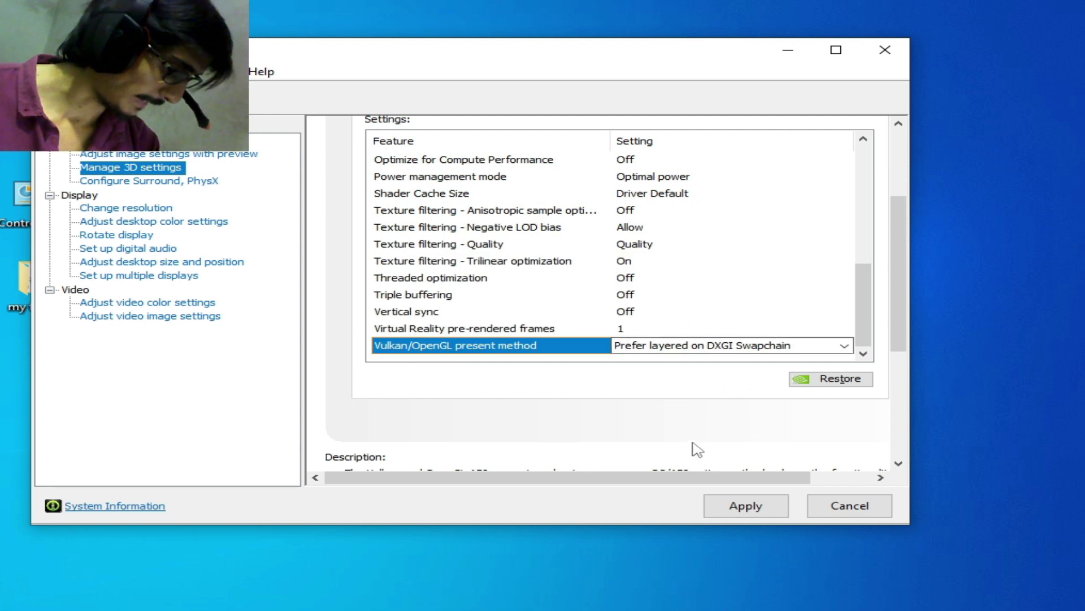
pyautogui.click(729, 510)
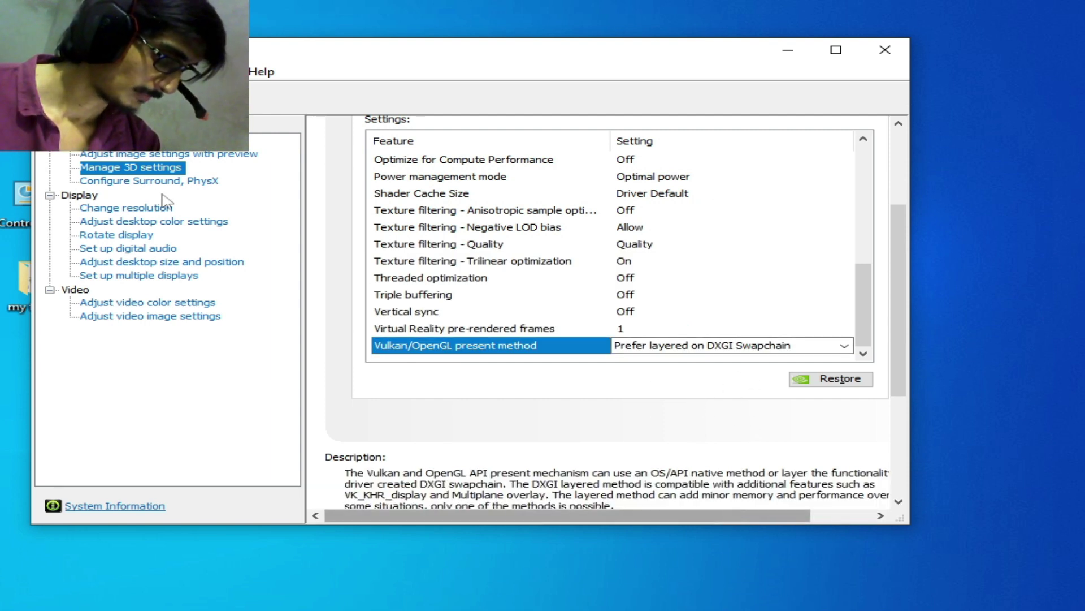
# Move the image preference slider to Performance, then select Use the advanced 3D image settings and apply.
pyautogui.click(253, 155)
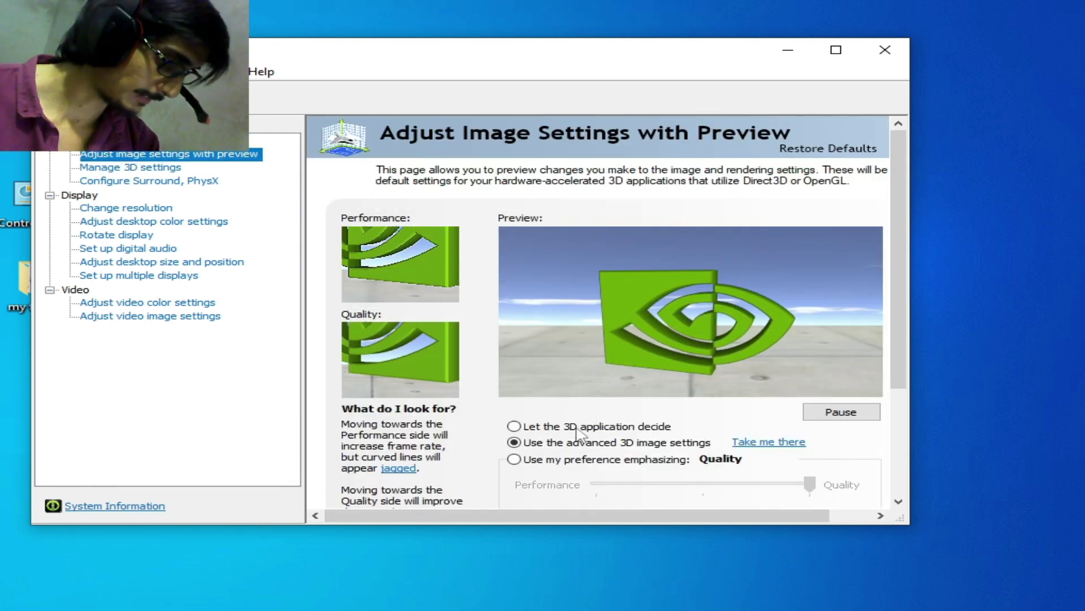
pyautogui.click(514, 458)
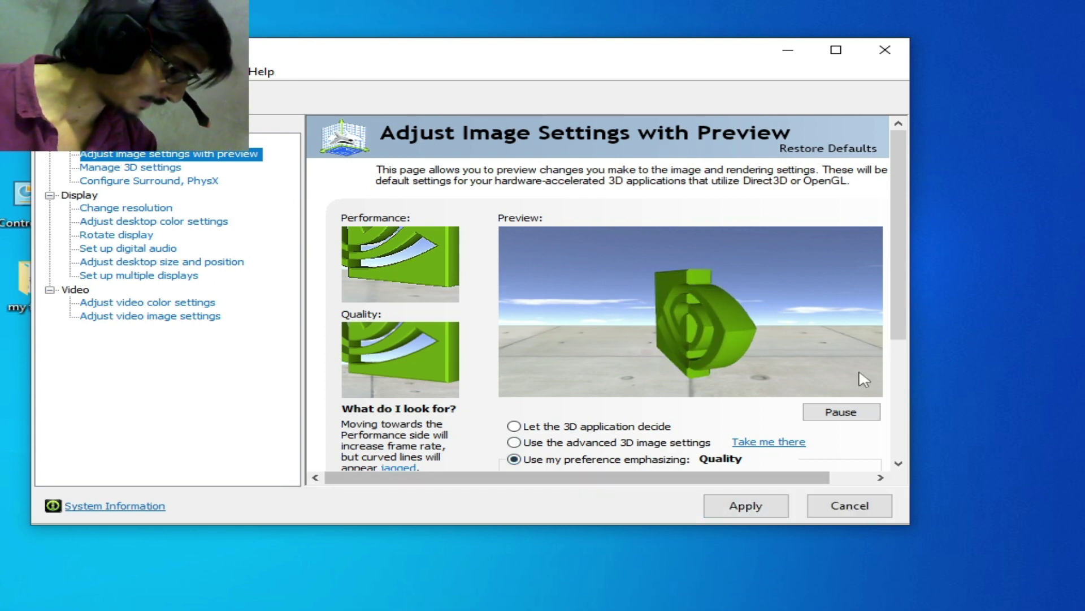
pyautogui.moveTo(899, 238); pyautogui.dragTo(899, 354)
pyautogui.click(689, 294)
pyautogui.click(618, 294)
pyautogui.click(514, 246)
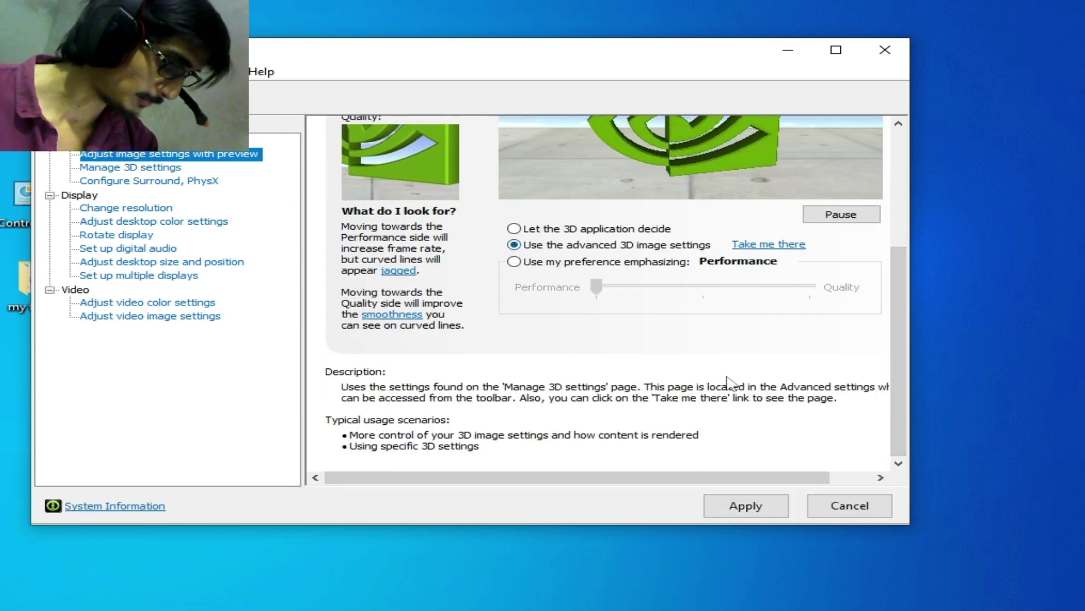
pyautogui.click(763, 506)
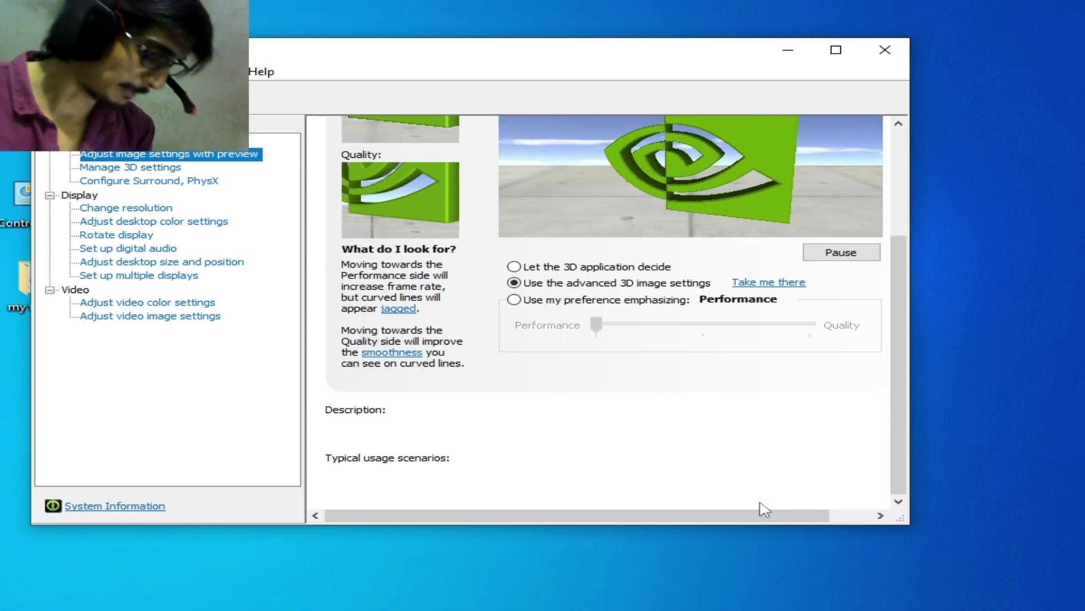
# Close NVIDIA Control Panel with Alt+F4.
pyautogui.hotkey('alt', 'F4')
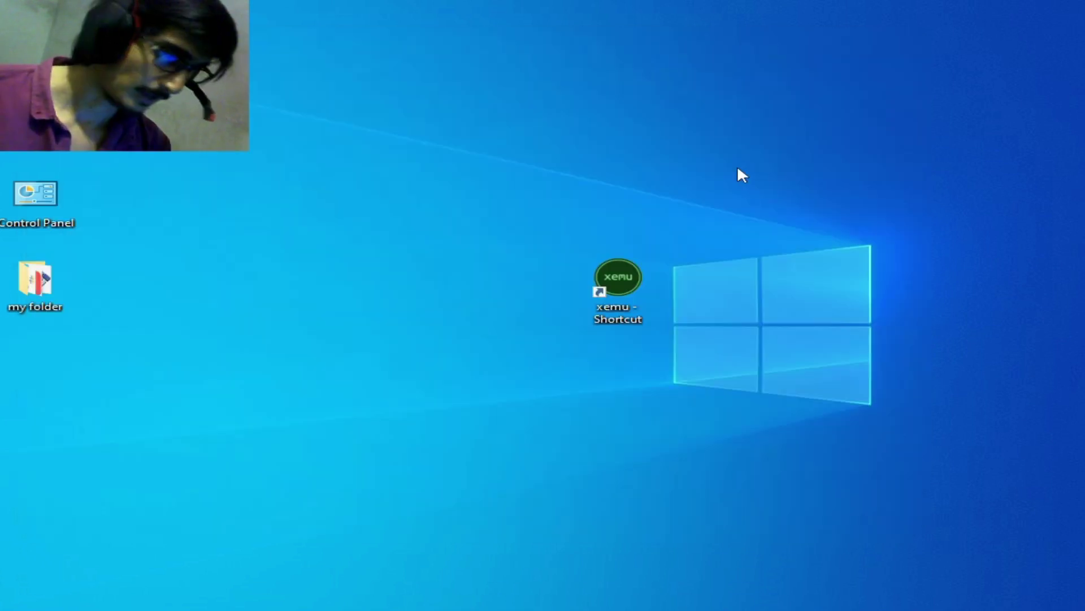